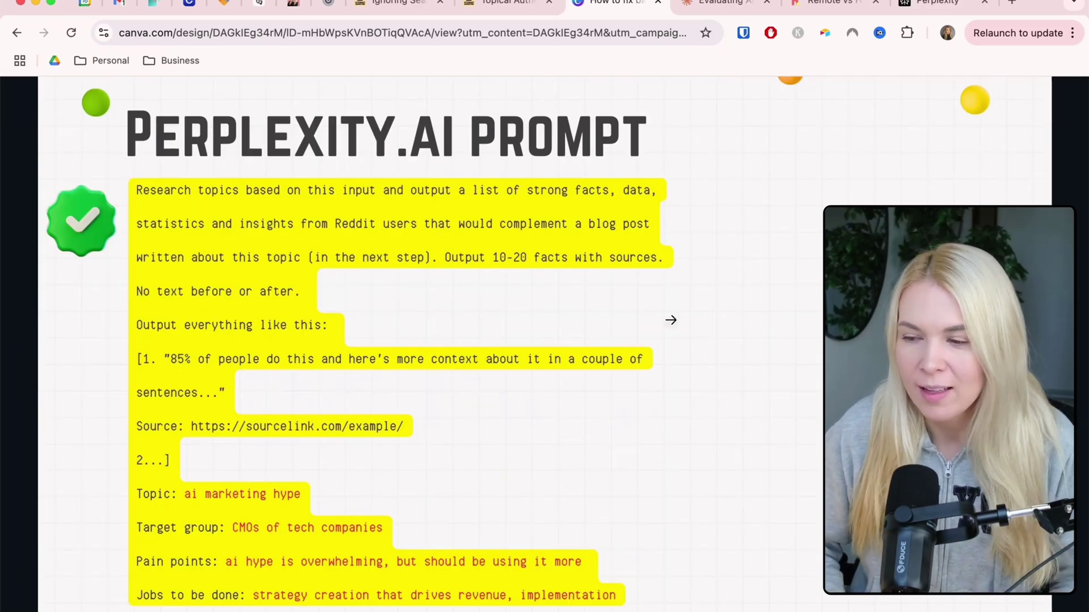
Review the 18 Reddit-sourced facts Perplexity returned on 'ai marketing hype'.
click(928, 5)
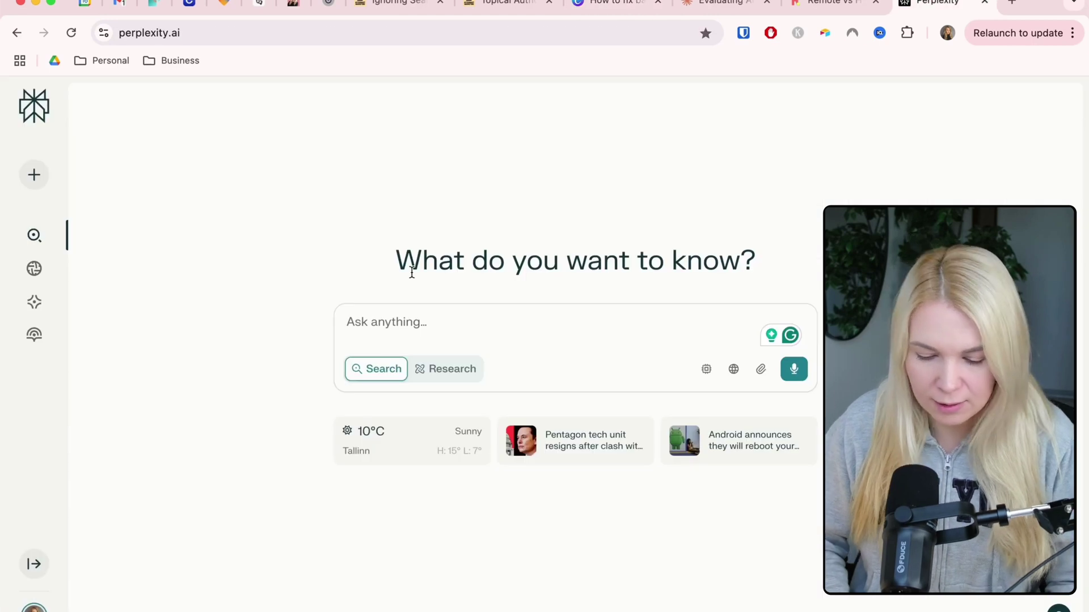
click(615, 3)
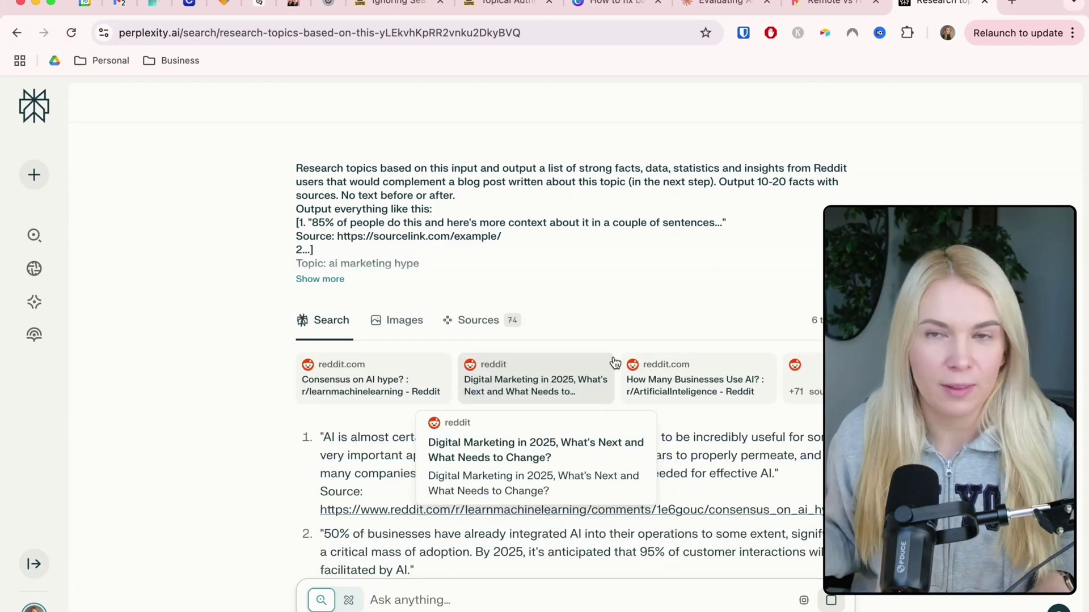
scroll(616, 363, down, 15)
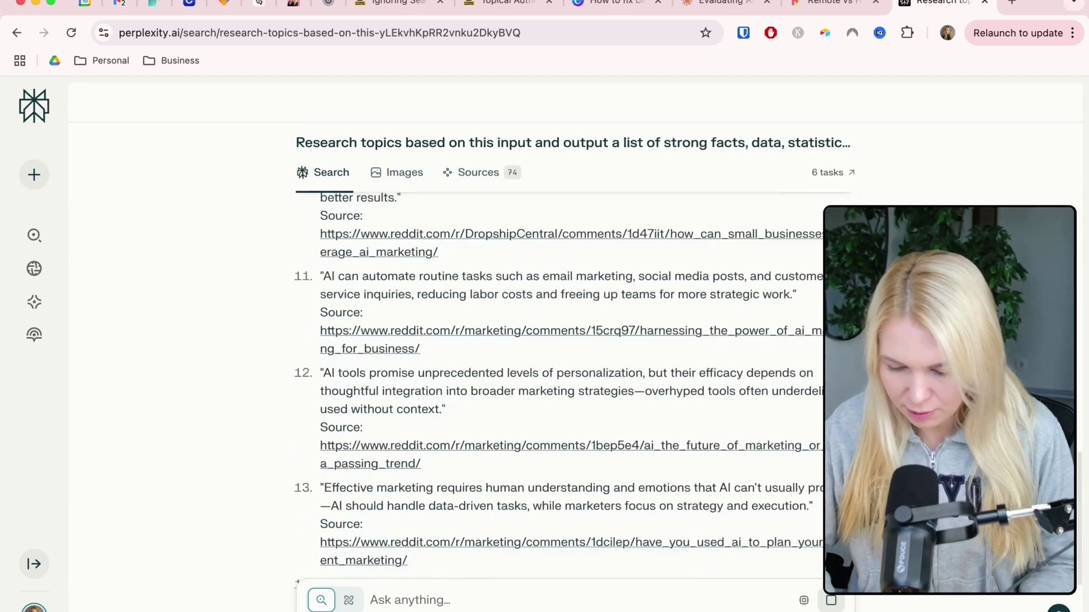
scroll(790, 548, down, 5)
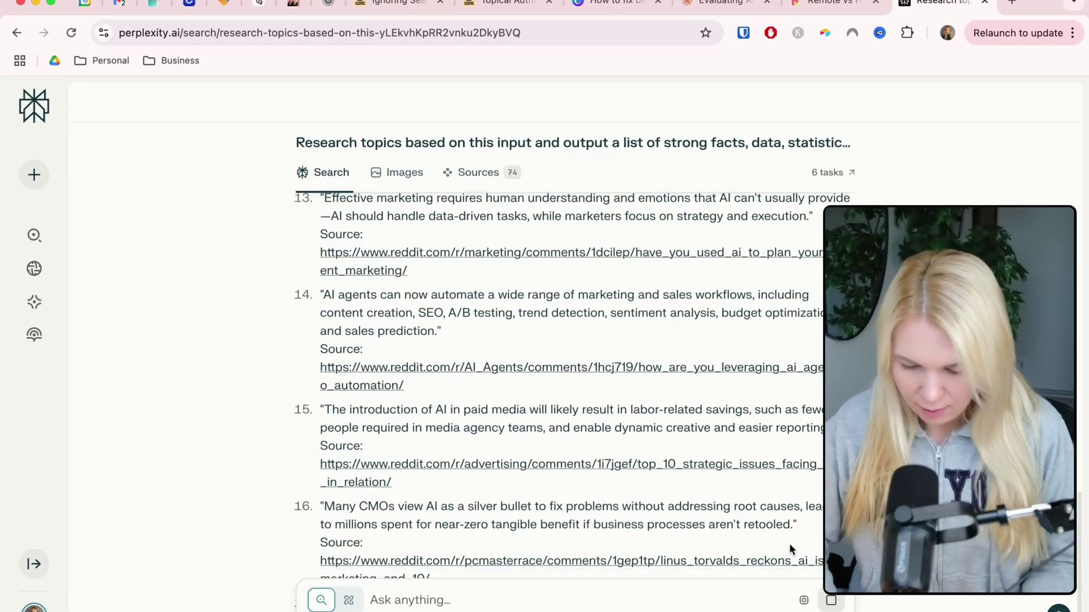
scroll(790, 549, down, 3)
scroll(790, 549, down, 2)
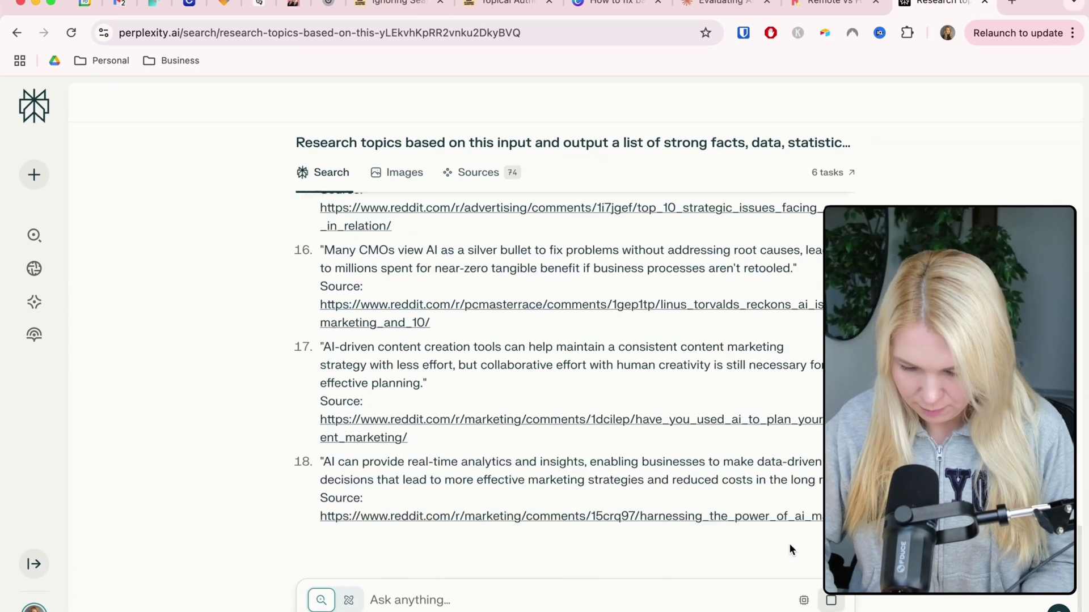
scroll(790, 549, up, 20)
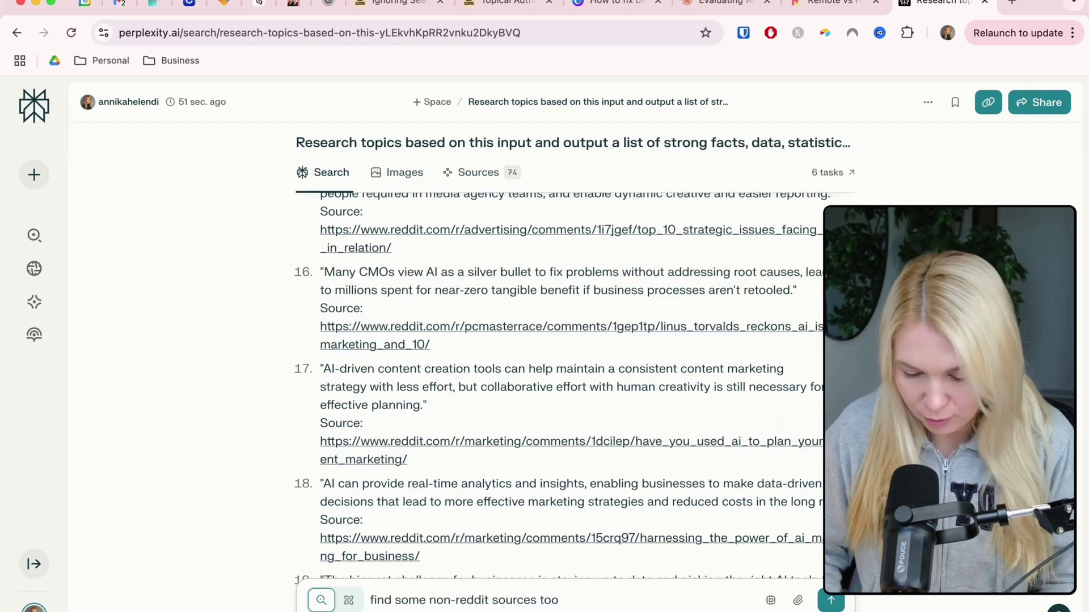
Send the 'find some non-reddit sources too' follow-up and review the new Forbes and Cledara facts.
key(Return)
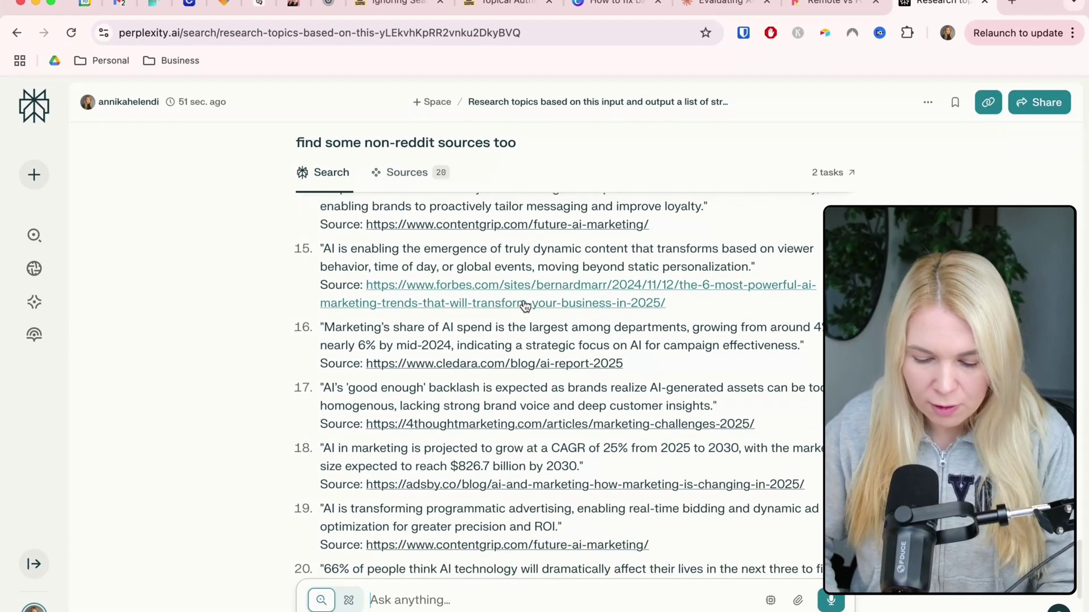
scroll(524, 306, up, 20)
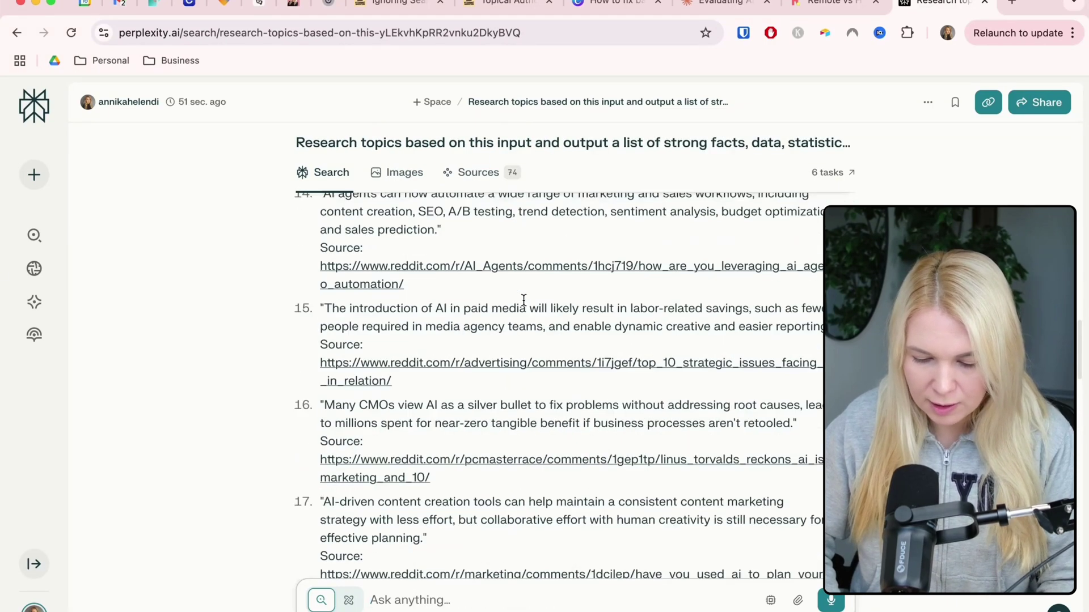
scroll(523, 300, down, 5)
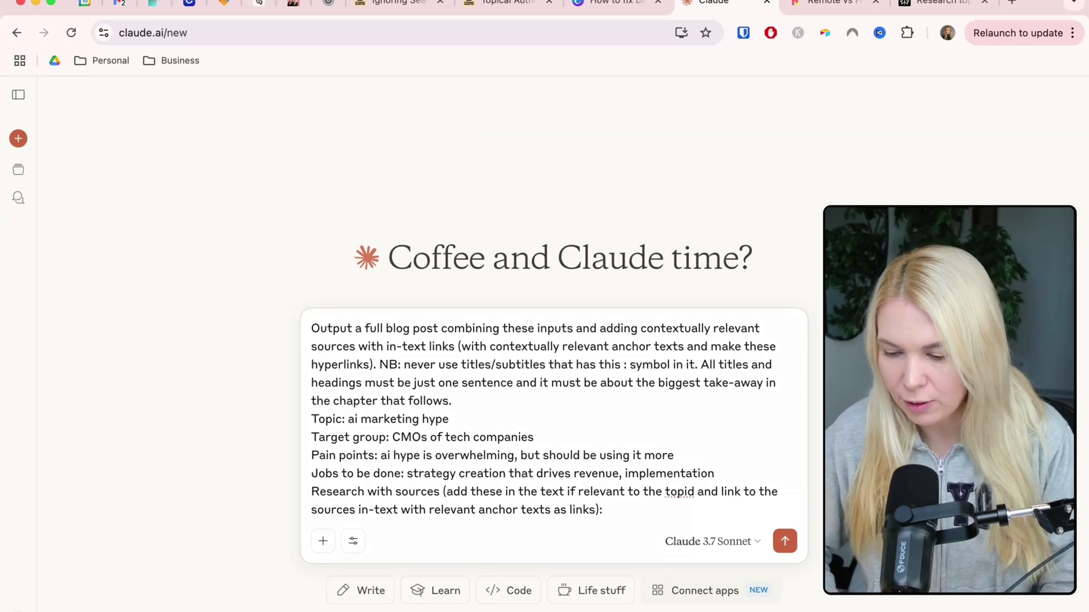
Copy the first Perplexity research block into the drafted Claude blog-post brief.
click(912, 5)
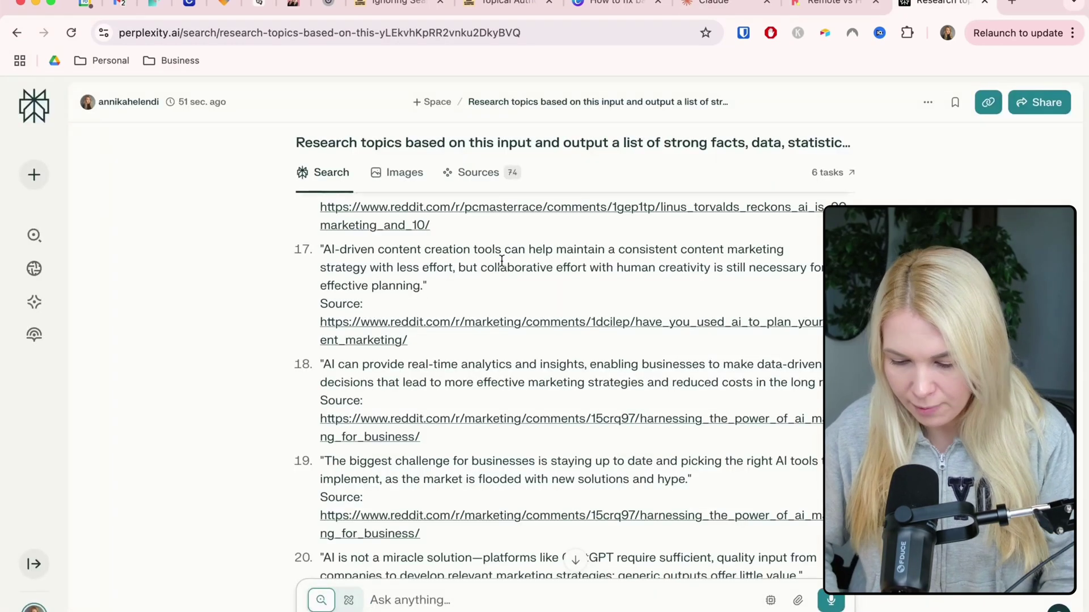
scroll(502, 262, up, 20)
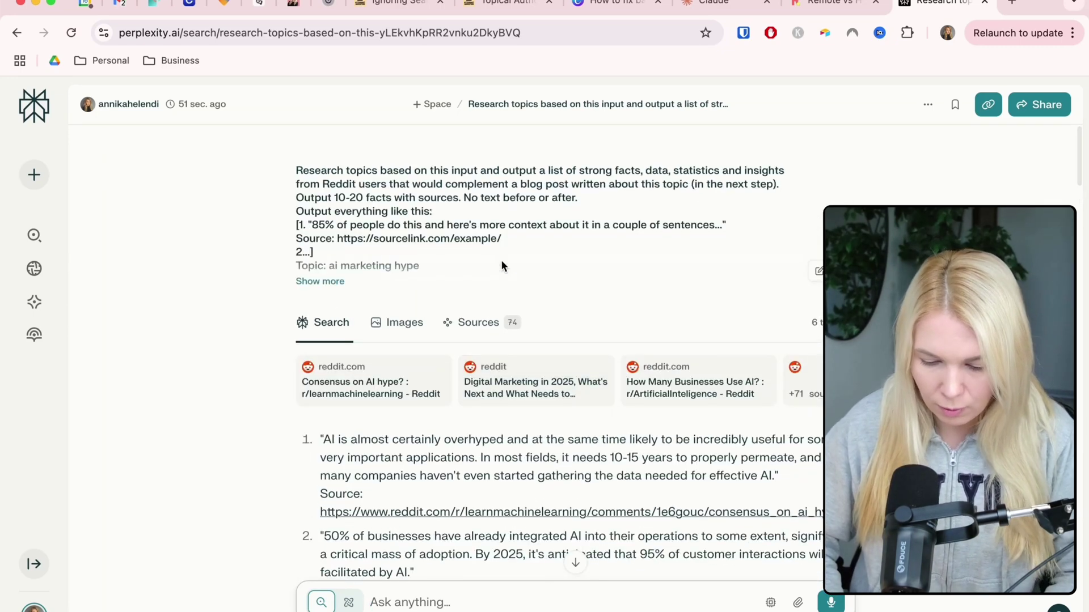
drag(316, 437, 439, 379)
click(715, 5)
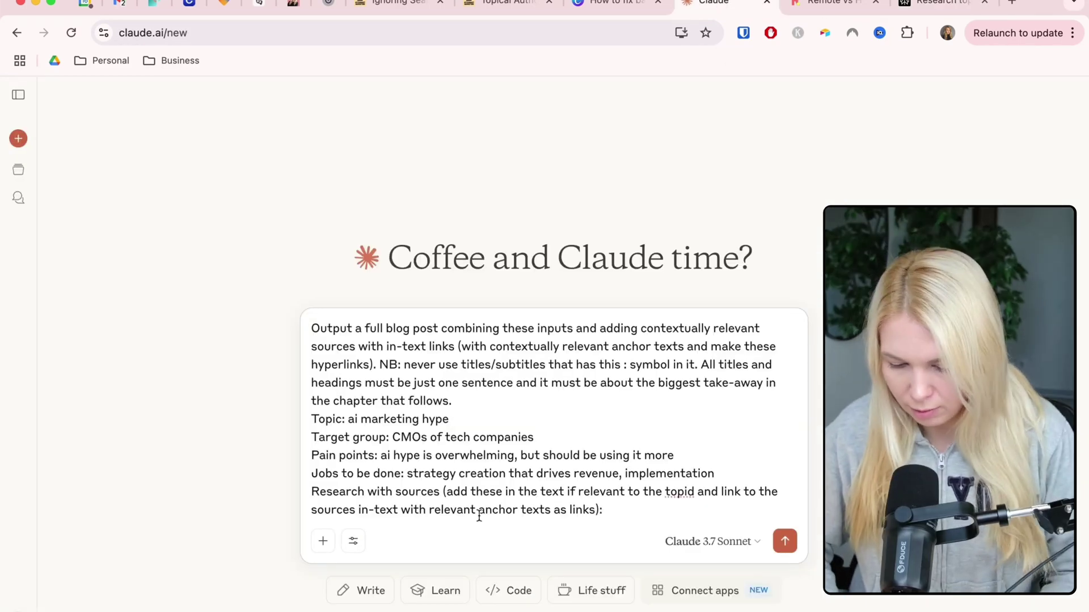
key(super+v)
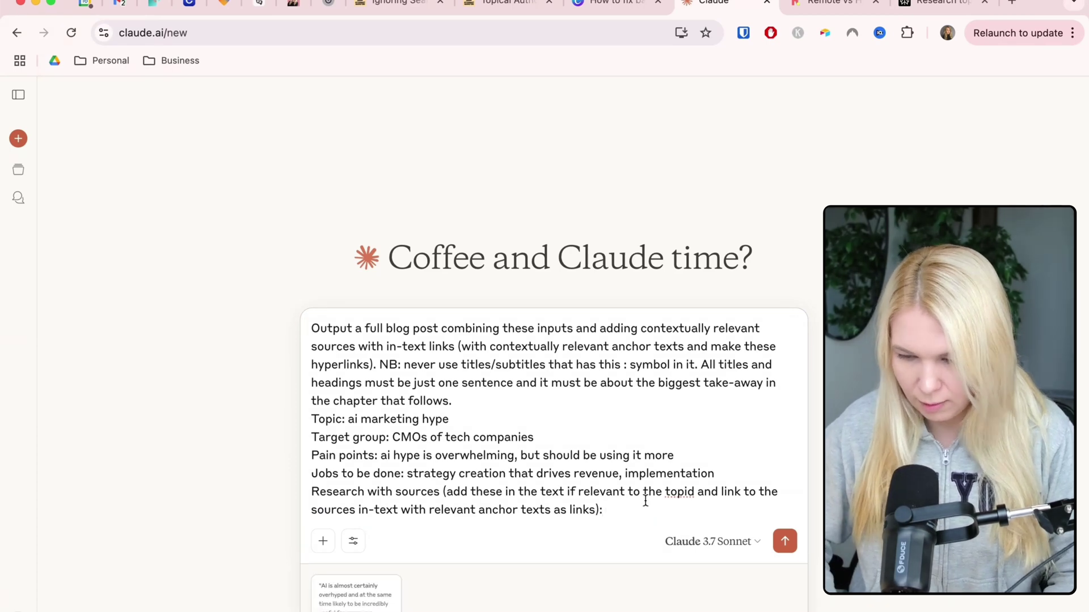
Add the non-Reddit facts 1-20 to the brief and send it to Claude.
click(945, 6)
scroll(590, 427, down, 5)
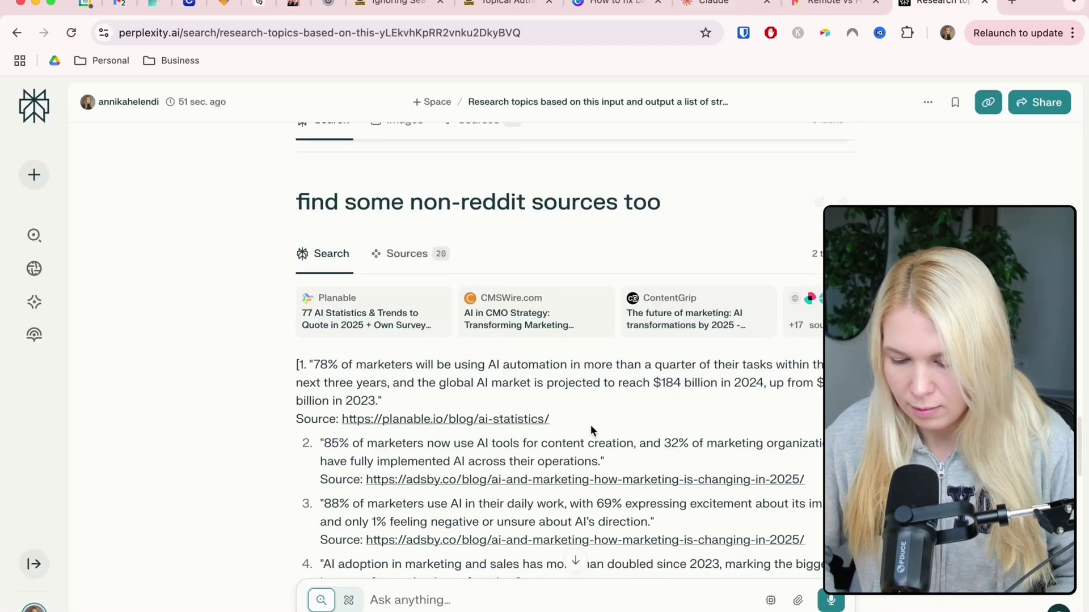
scroll(590, 430, down, 3)
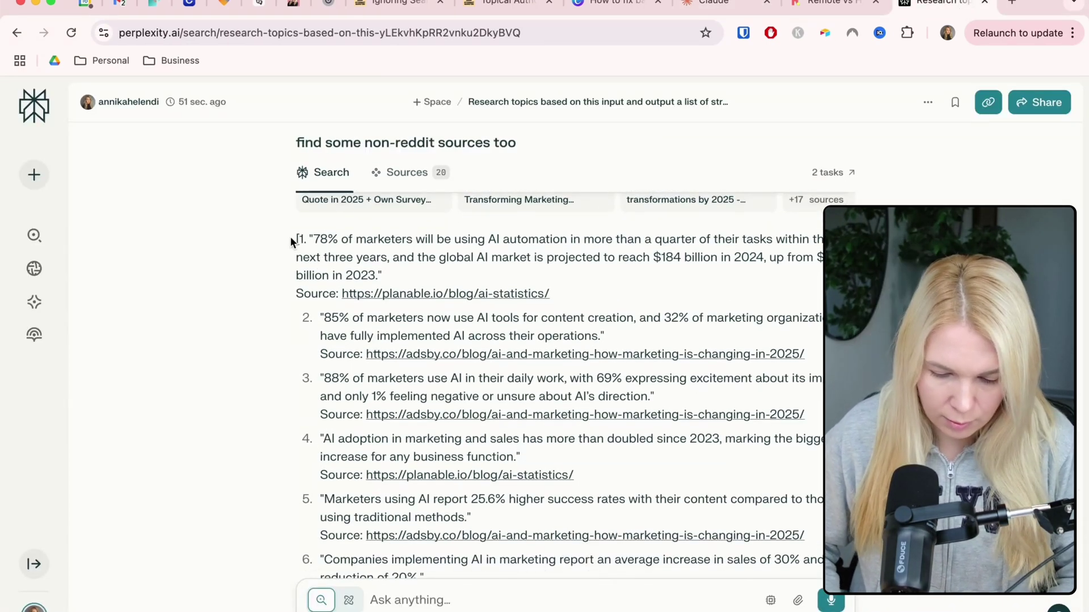
drag(291, 241, 614, 501)
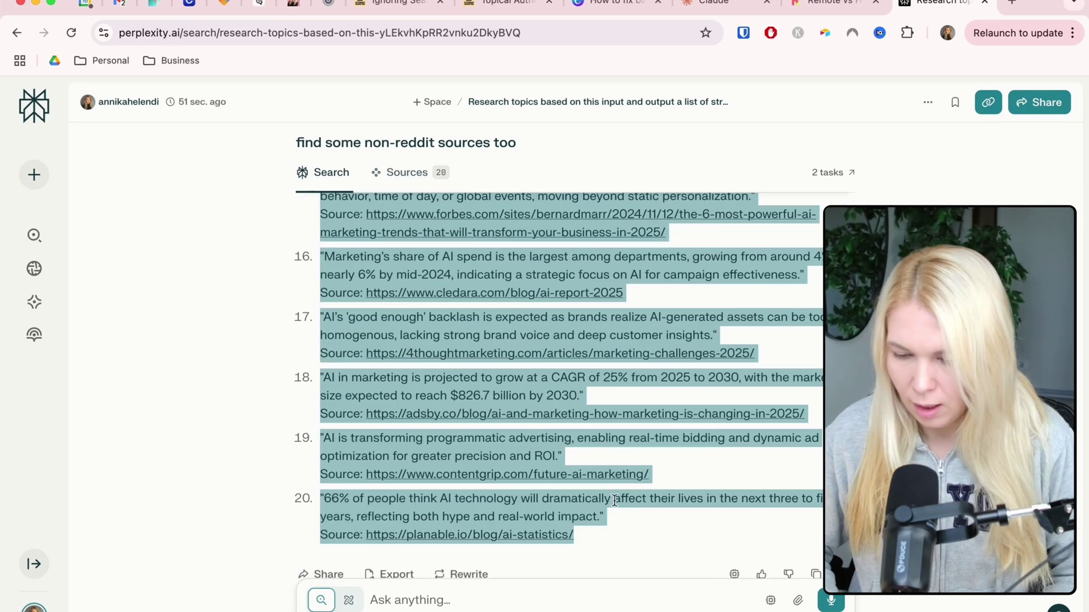
click(719, 4)
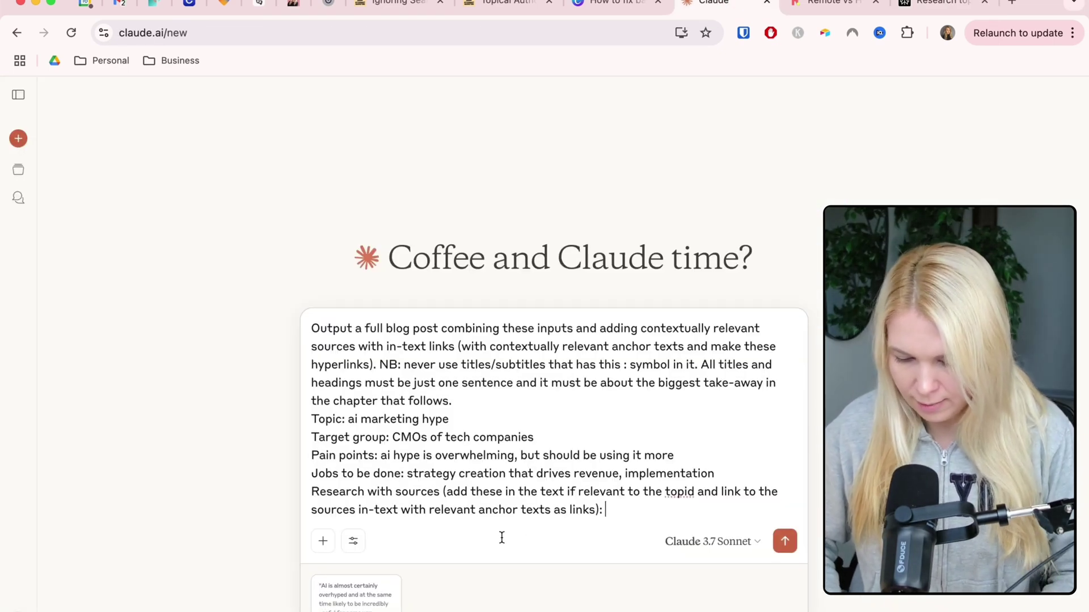
key(super+v)
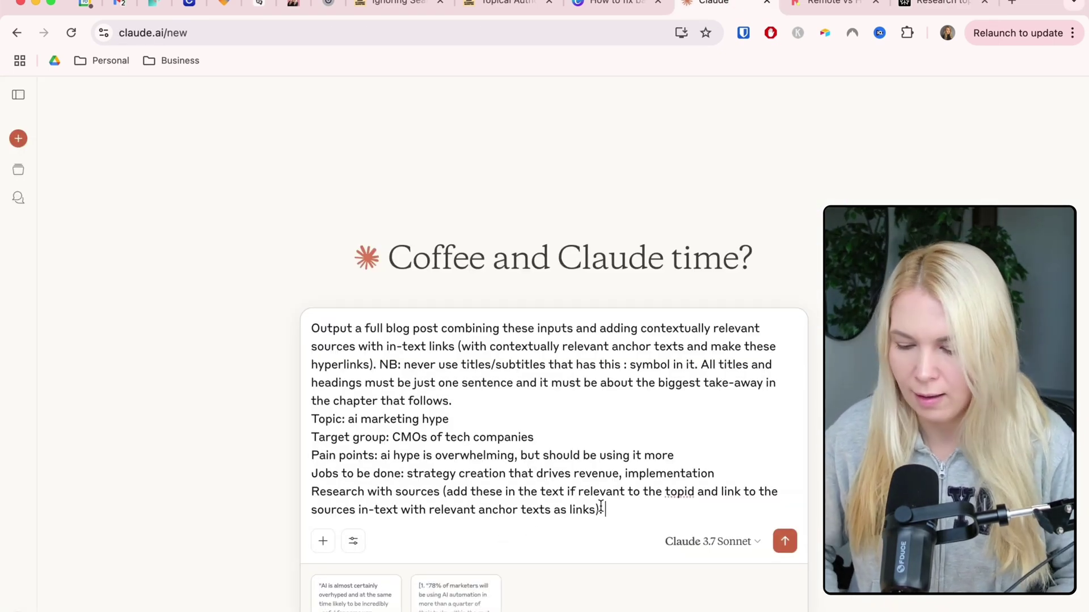
key(Return)
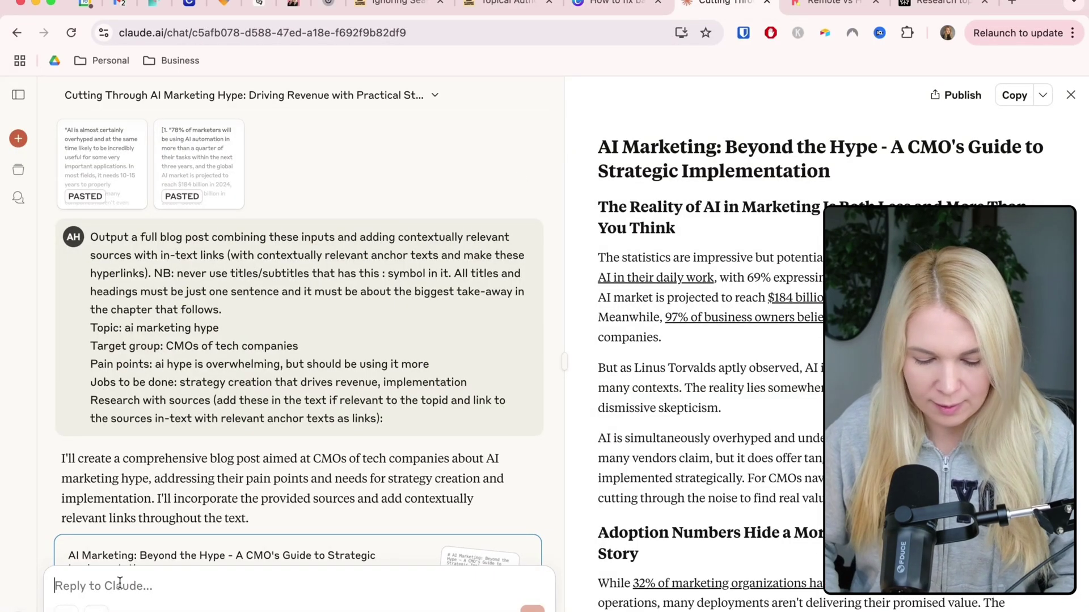
Request an AI-detection and search-intent critique, then review the report and rewritten 'Beyond the Noise' post.
text(Is this post written by AI? Evaluate in terms of tell-tale signs of AI writing and also if the content of the post satisfies the search intent of someone Googling for this topic (take into account the most probable target group and their expertise level - so if the target group for this topic is more senior, we shouldn't cover basic concepts or definitions in the article but instead meet them at their level). Are all the questions fully and trustworthily answered within this article? Is it using contextually relevant external links to sources that add value to the reader? Create a report on your opinion and offer suggestions on how to rewrite the article so it would satisfy the search intent of the reader in the most comprehensive way, without adding fluff and without being detectable as AI writing. Start the report with a score of confidence in how much it's written by AI. 100% is the max. Also add a similar score for the search intent satisfaction and content depth for the ideal target group (but use words instead of % - like good, bad, etc). Also, add a short decision on if it's easier to rewrite the whole post or to make minor fixes. Be very strict and critical with your evaluation.)
key(Return)
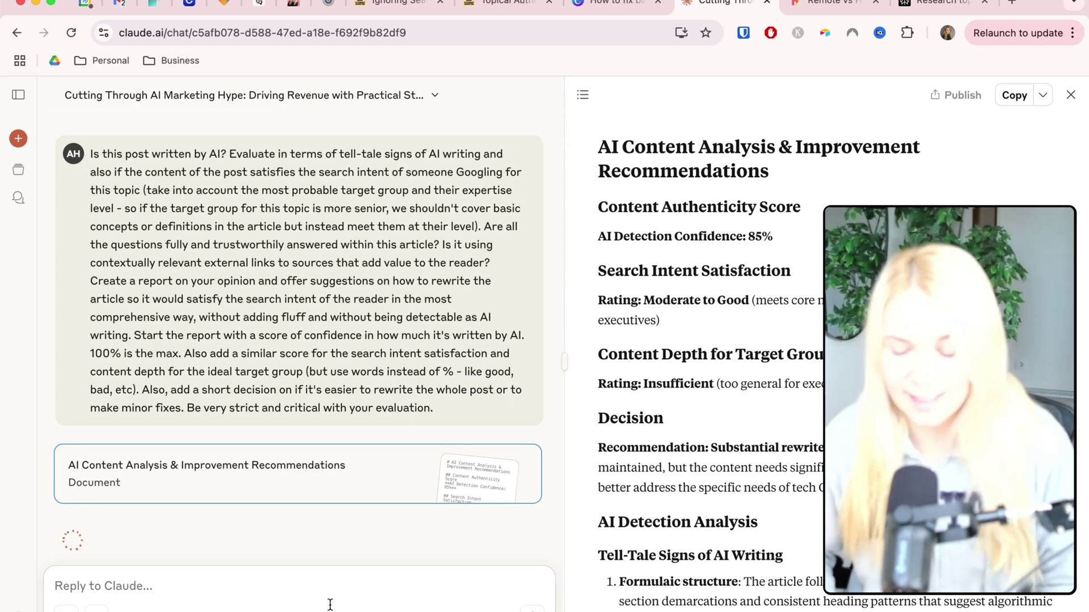
scroll(768, 477, down, 10)
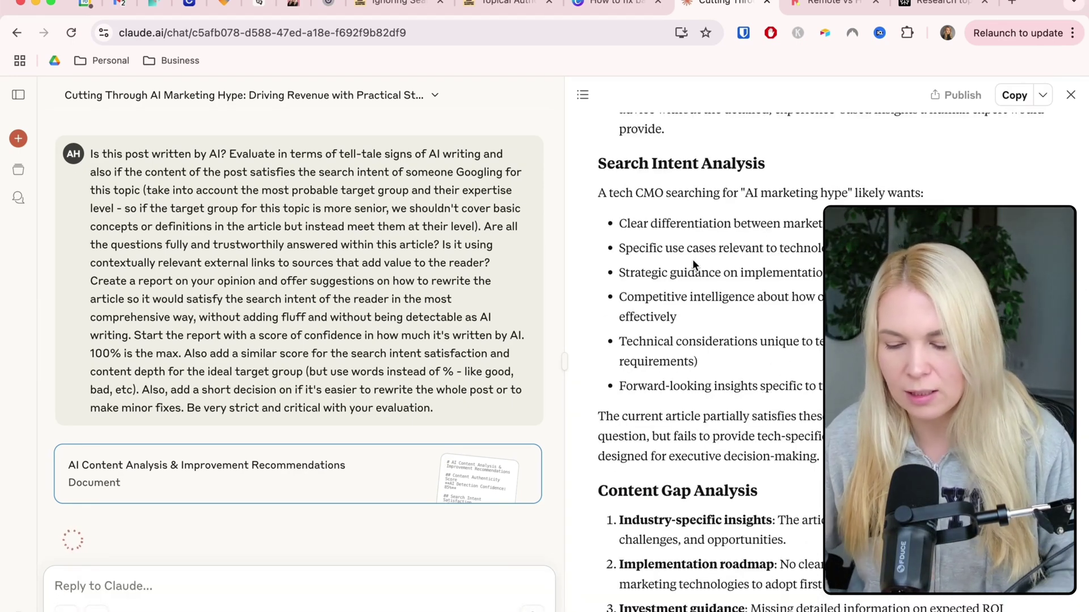
scroll(693, 261, down, 1)
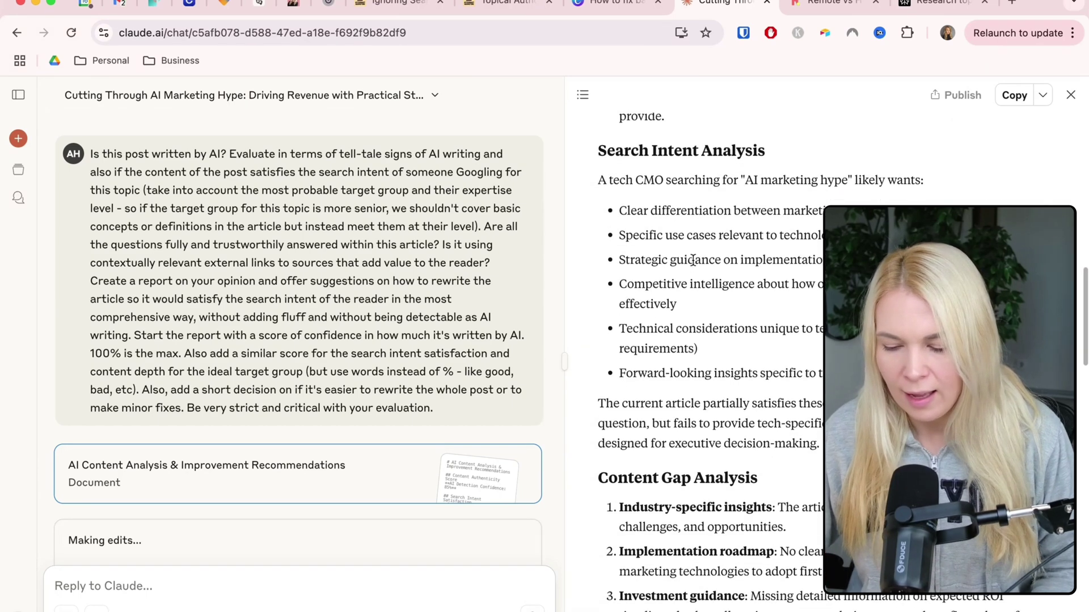
scroll(693, 261, down, 1)
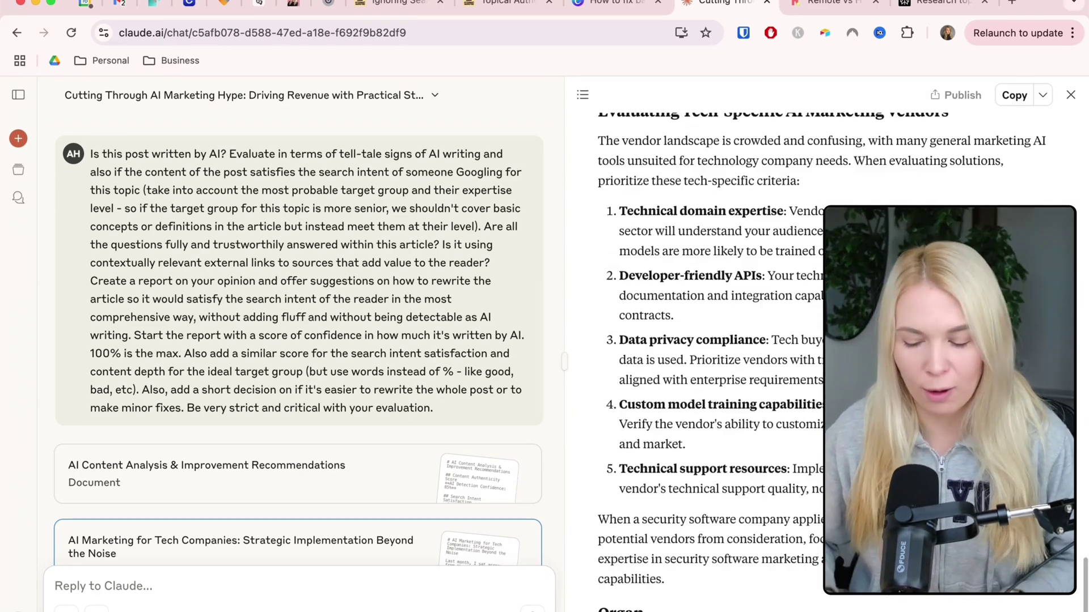
scroll(822, 363, down, 5)
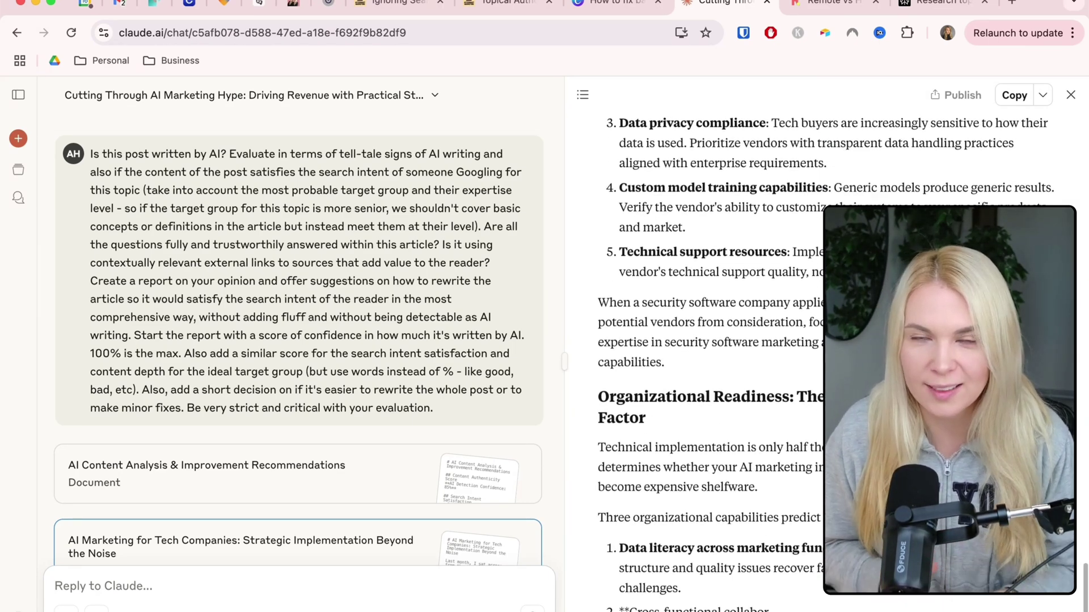
scroll(822, 363, down, 4)
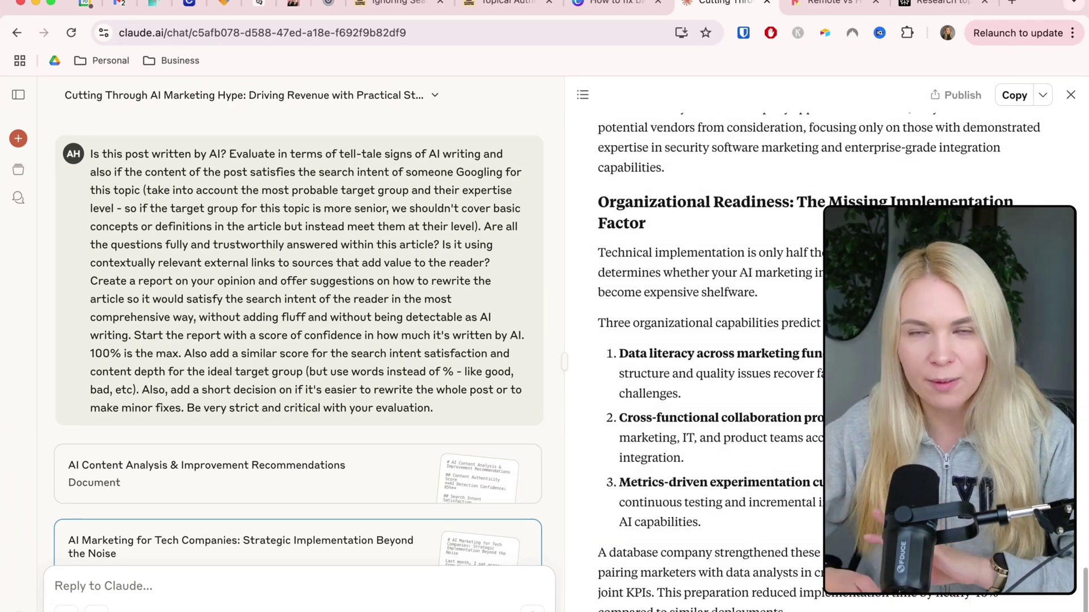
scroll(708, 363, down, 5)
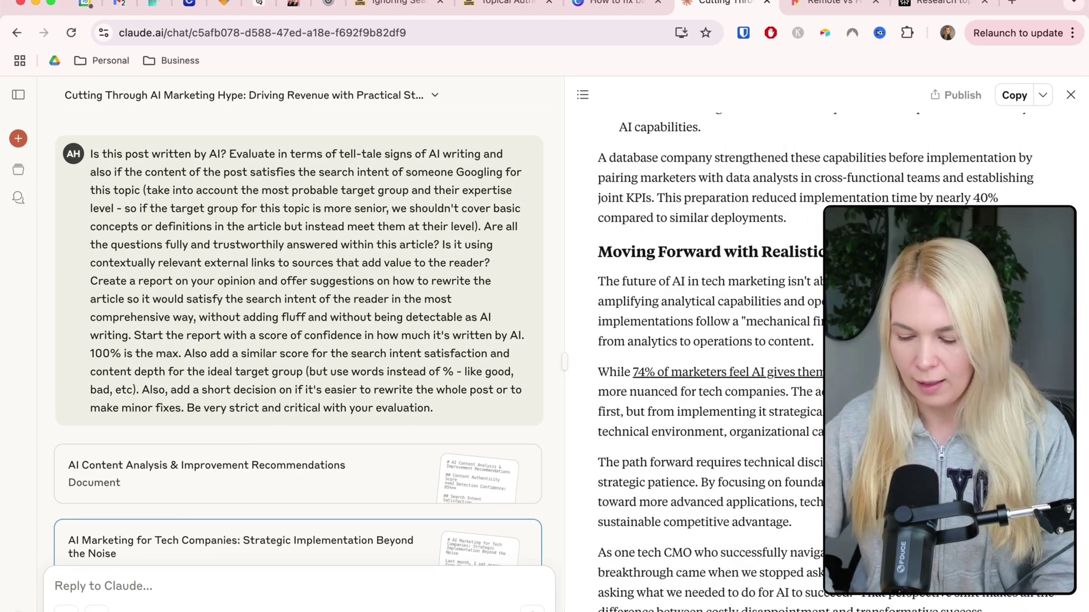
scroll(775, 456, up, 8)
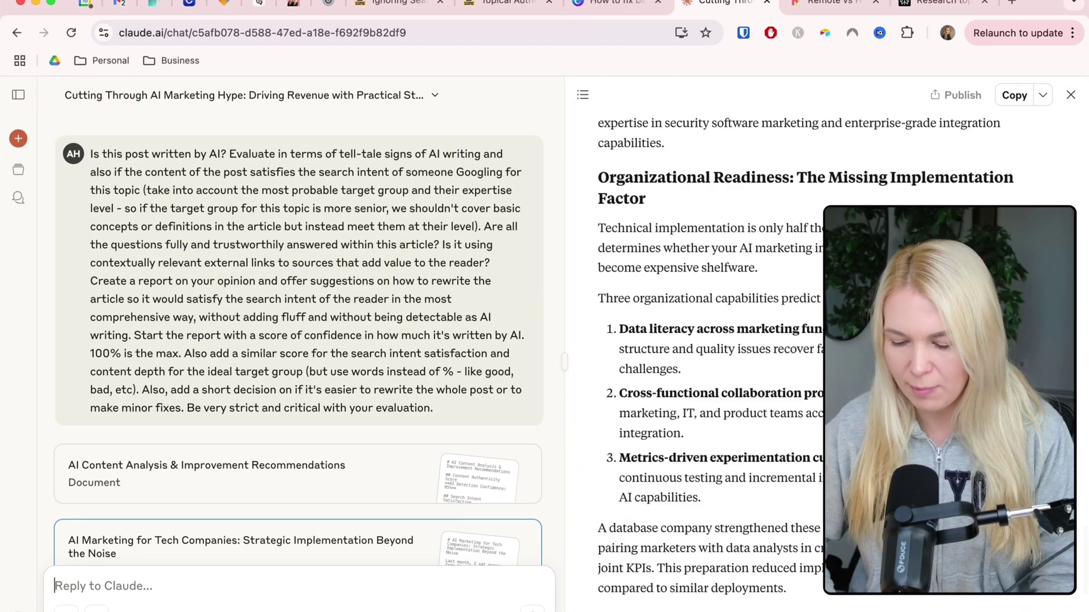
scroll(775, 456, down, 8)
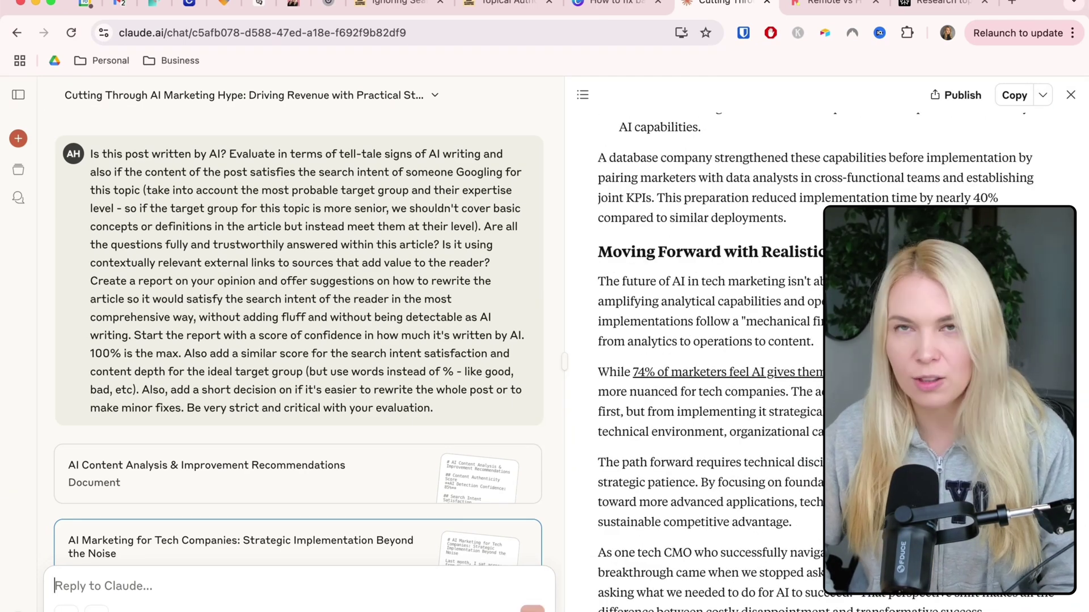
scroll(398, 550, down, 5)
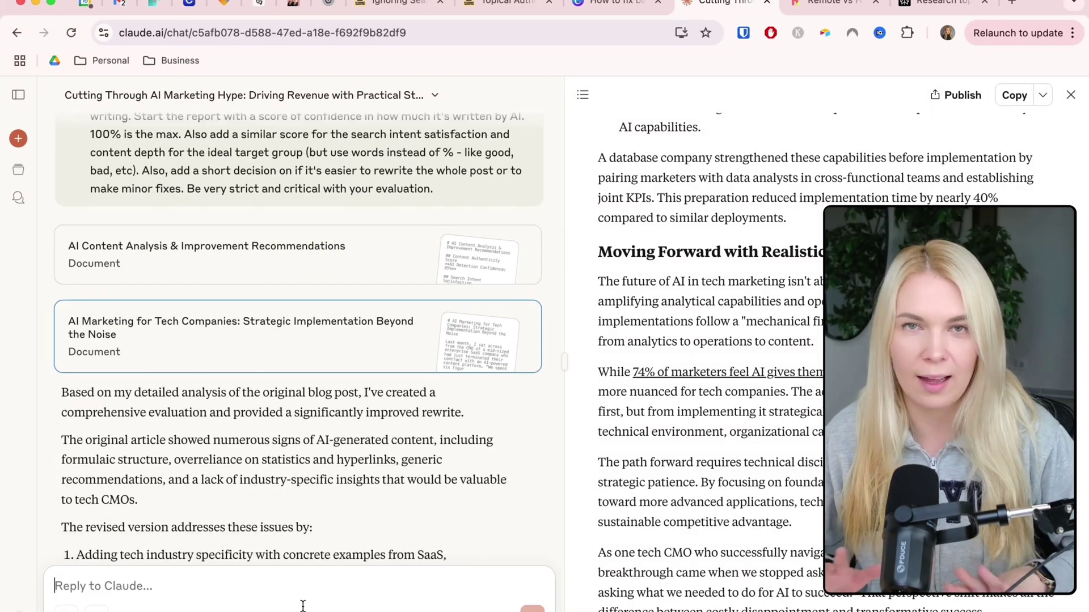
Ask Claude to link every statistic and fact in-text in the rewritten post.
text(every statistic and fact must be correctly linked (in-text))
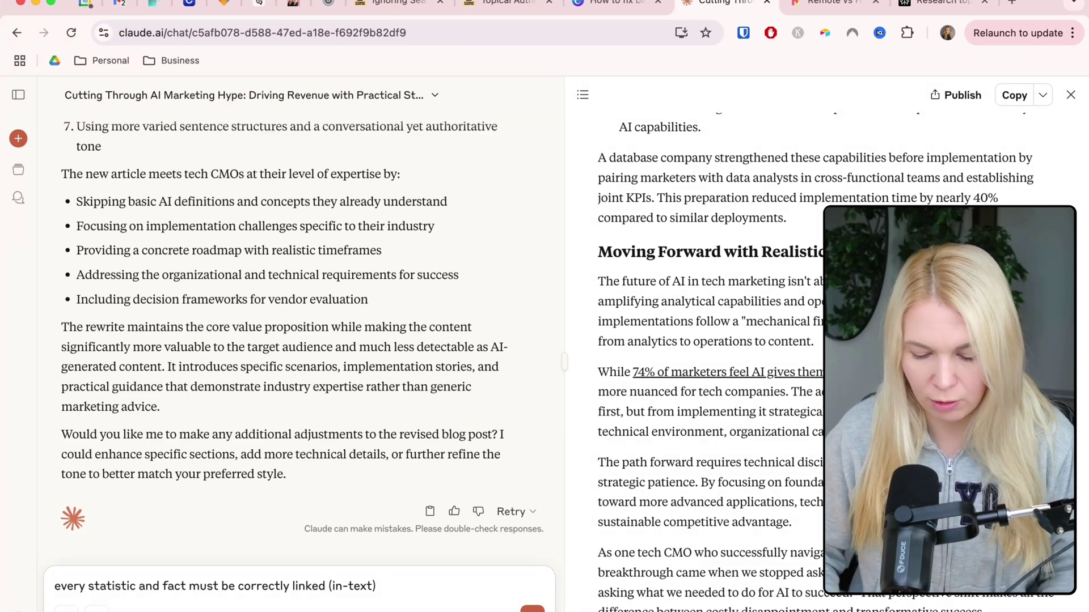
key(Return)
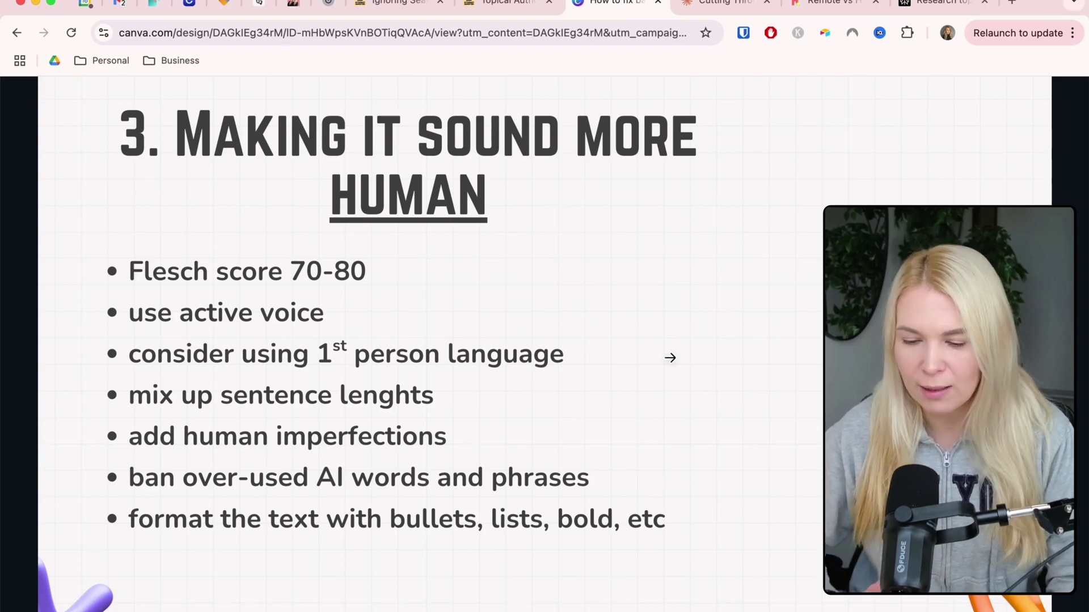
Switch to the AI Marketing Masters community's Prompts & Scripts resources page.
click(294, 4)
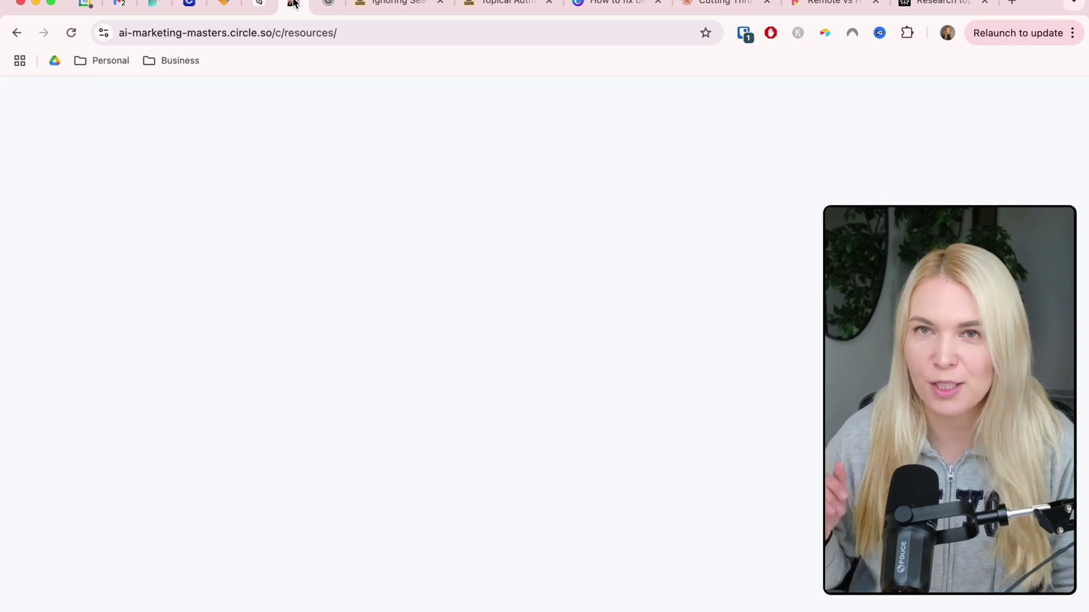